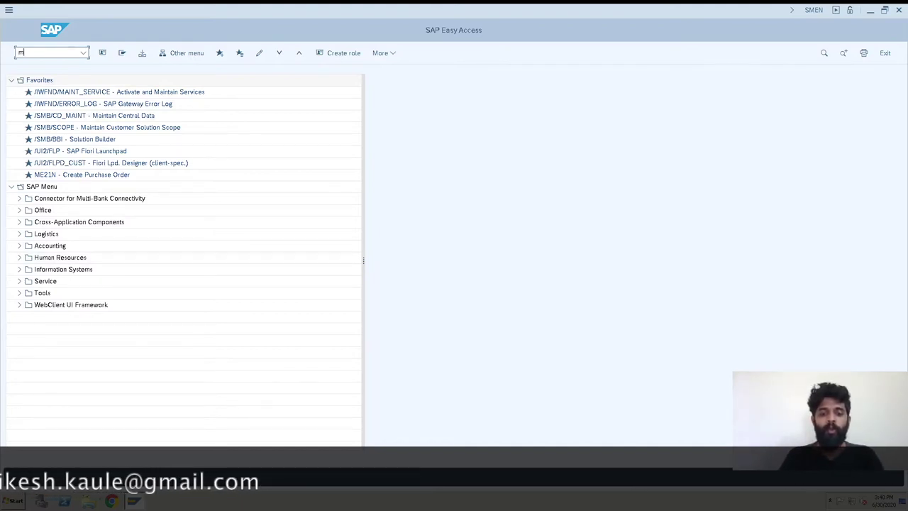
Step: Start MM01 for a ZROH raw material in the Mechanical engineering industry sector
type("mm0")
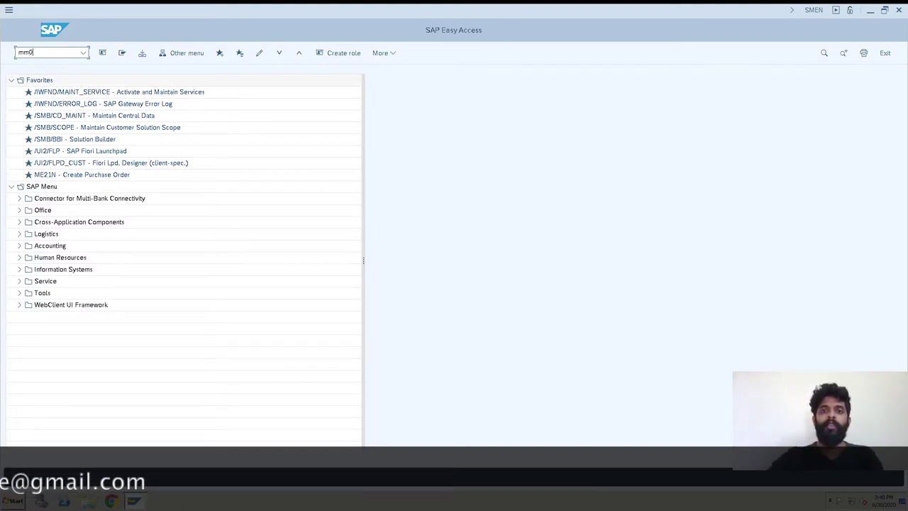
type("1")
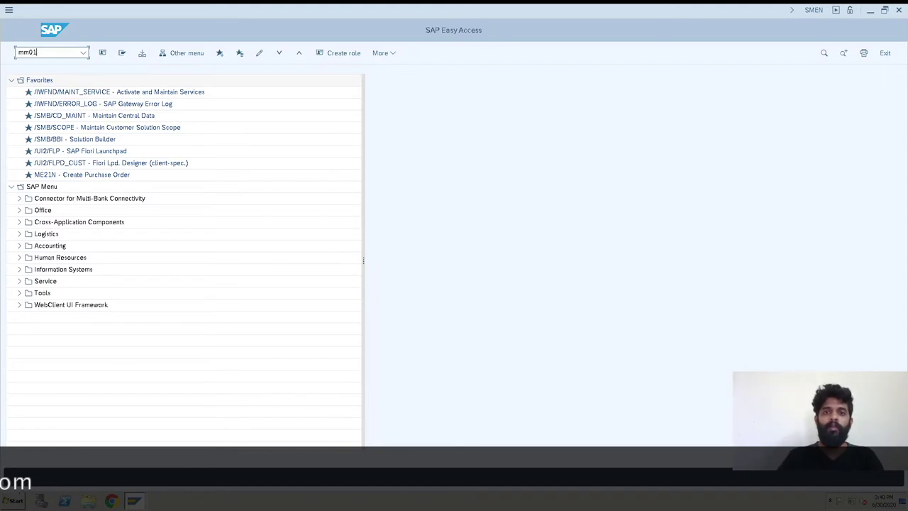
key("Return")
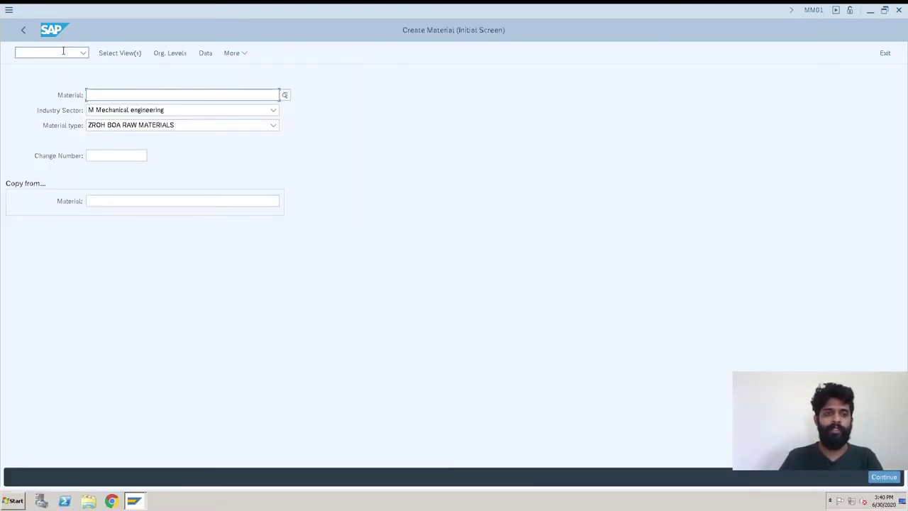
left_click(175, 110)
left_click(166, 151)
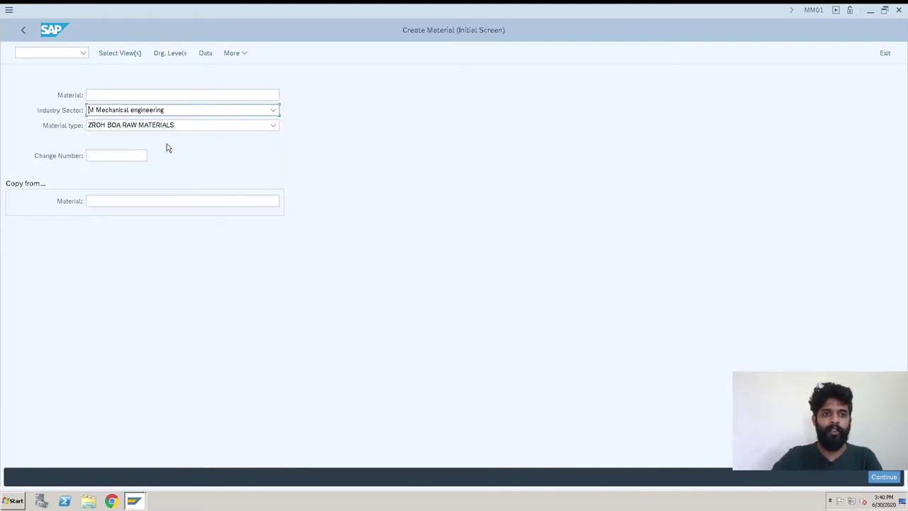
left_click(186, 126)
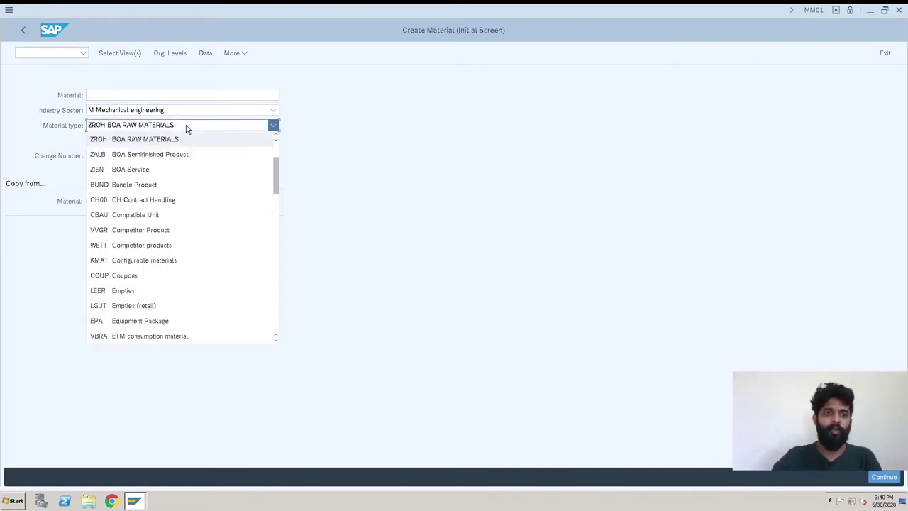
left_click(190, 126)
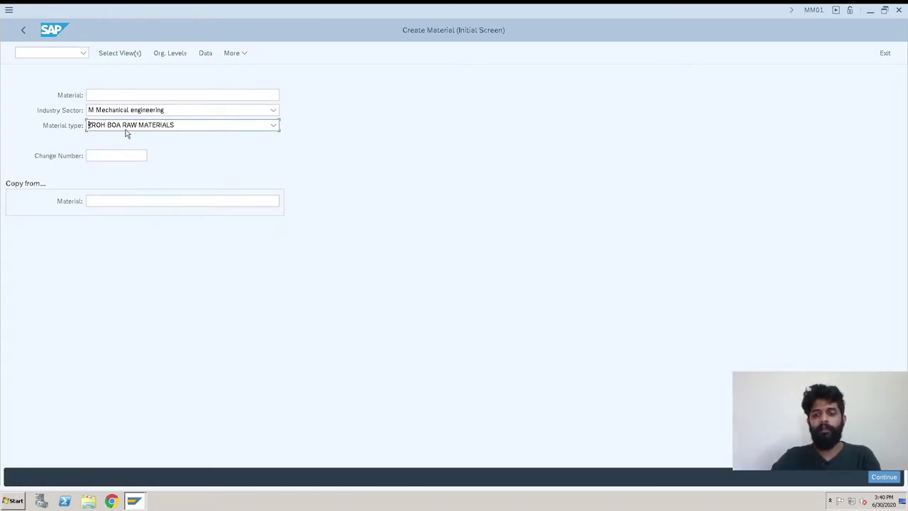
key("Return")
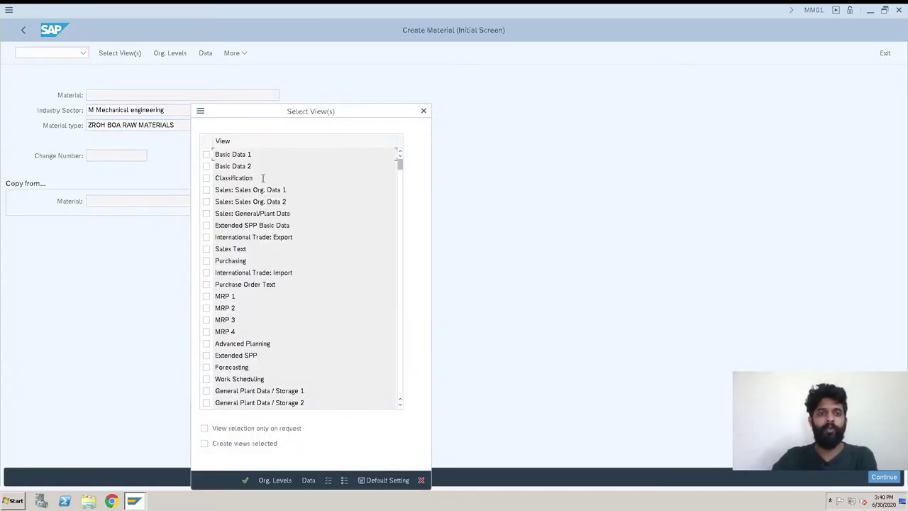
Step: Select the Basic Data 1/2, Purchase Order Text and Accounting 1/2 views and confirm them
left_click(207, 154)
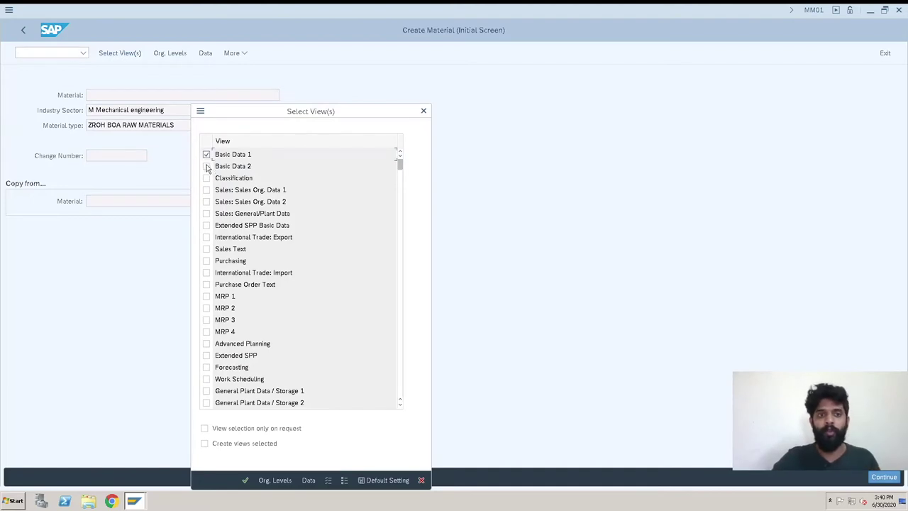
left_click(206, 166)
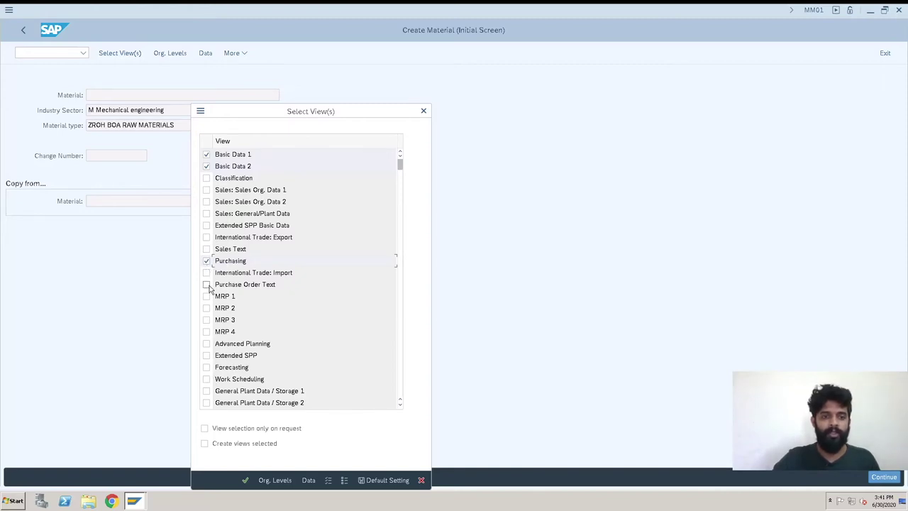
left_click(206, 285)
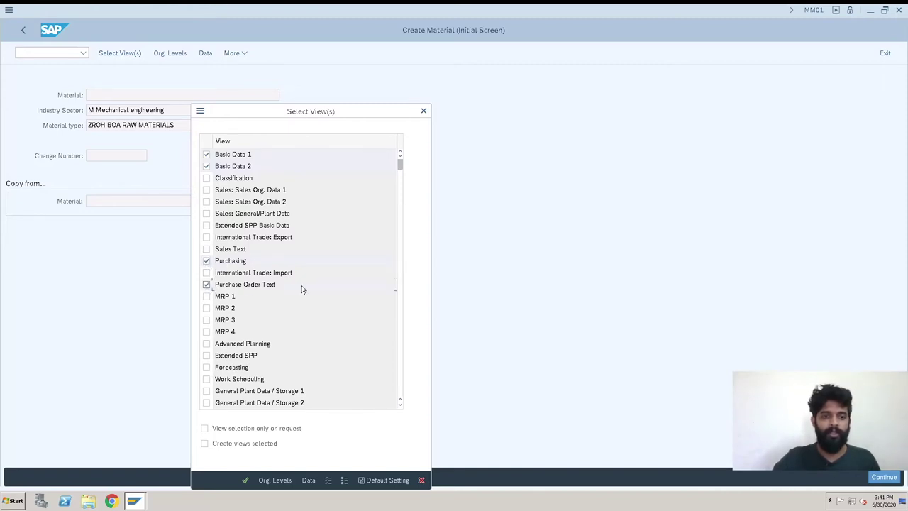
left_click(398, 360)
left_click(207, 190)
left_click(207, 201)
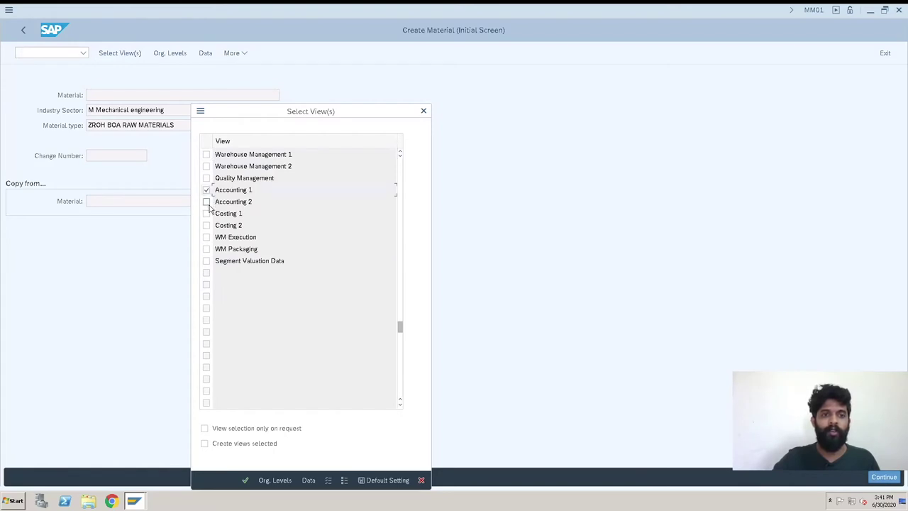
left_click(245, 480)
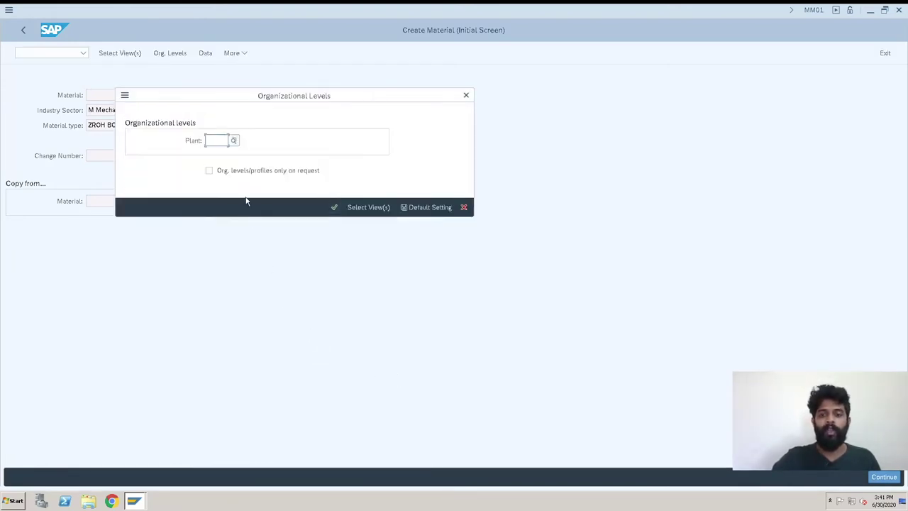
Step: Enter plant KB01 as the organizational level for the new material
key("BackSpace")
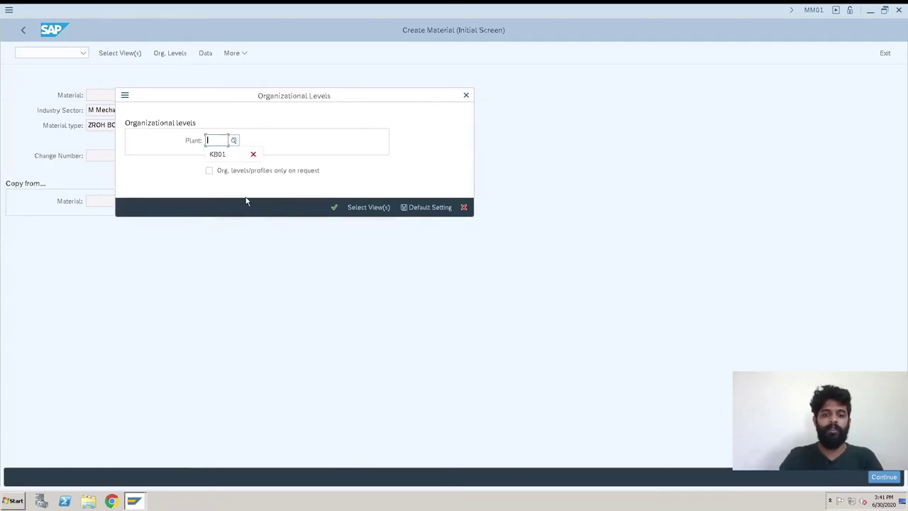
type("kb01")
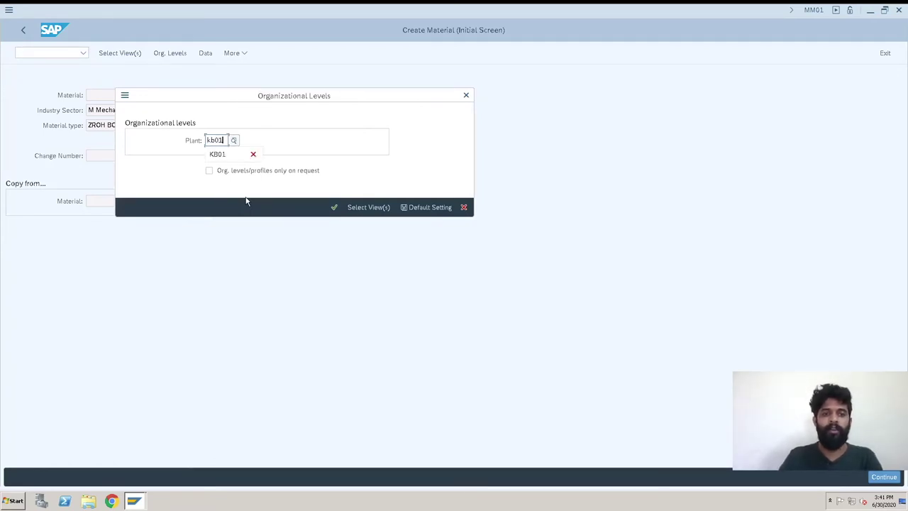
key("Return")
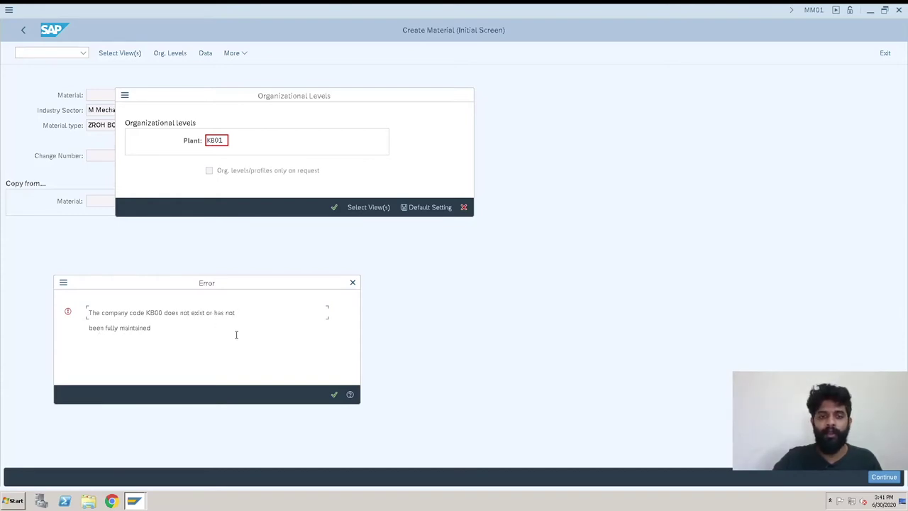
Step: Dismiss the missing company code KB00 error and open a new GUI session window
left_click(335, 395)
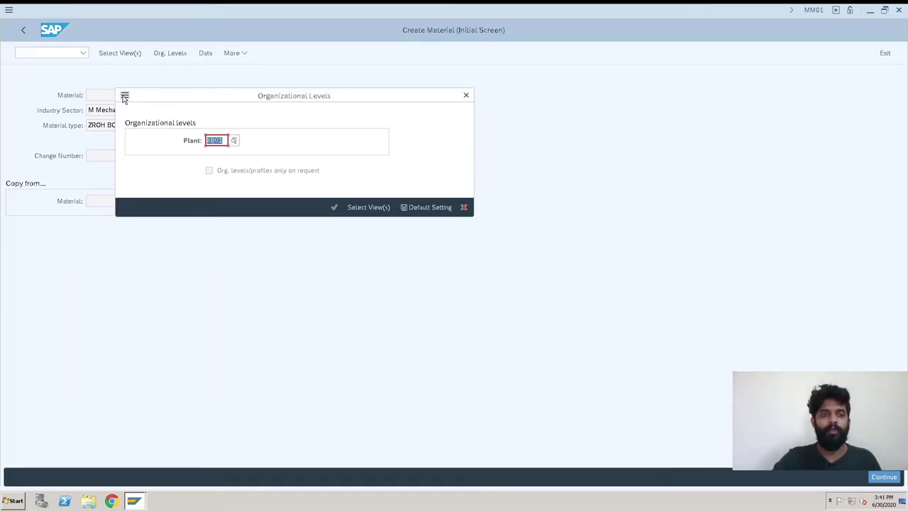
left_click(124, 95)
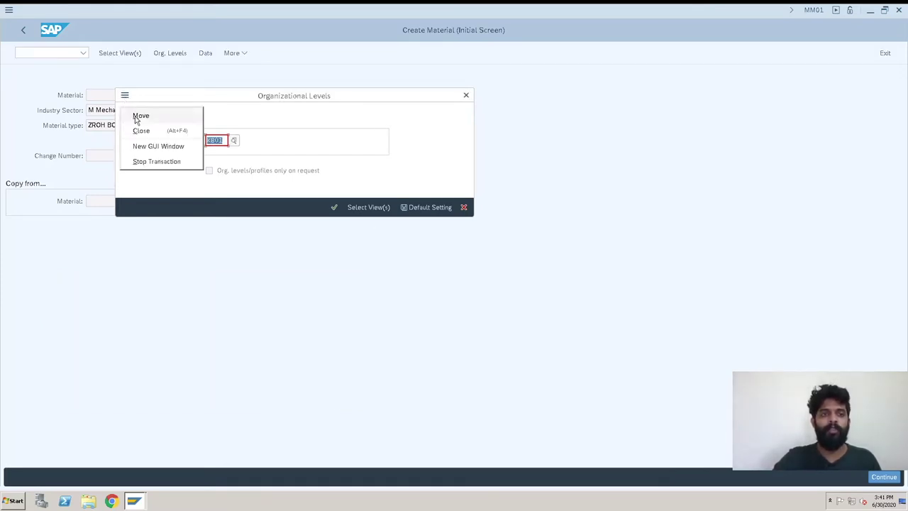
left_click(154, 147)
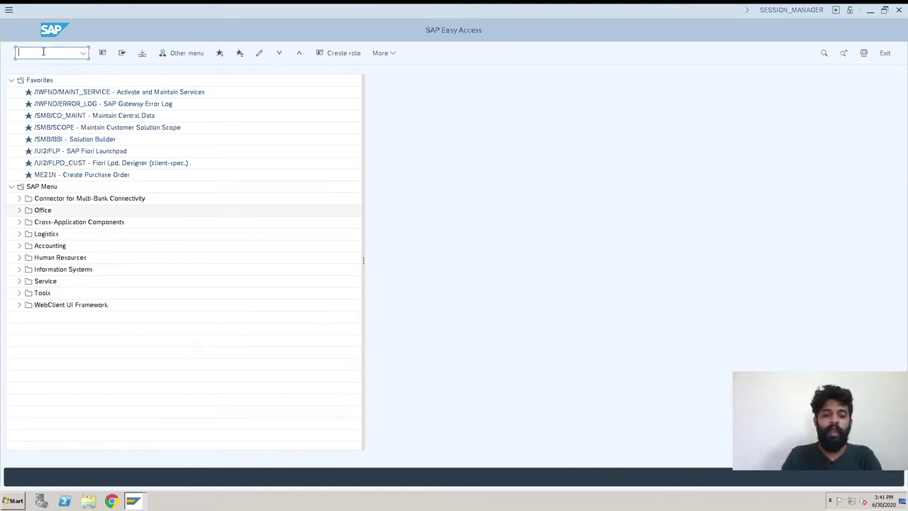
Step: In SPRO, execute Logistics - General > Material Master > Basic Settings > Maintain Company Codes for Materials Management
type("spro")
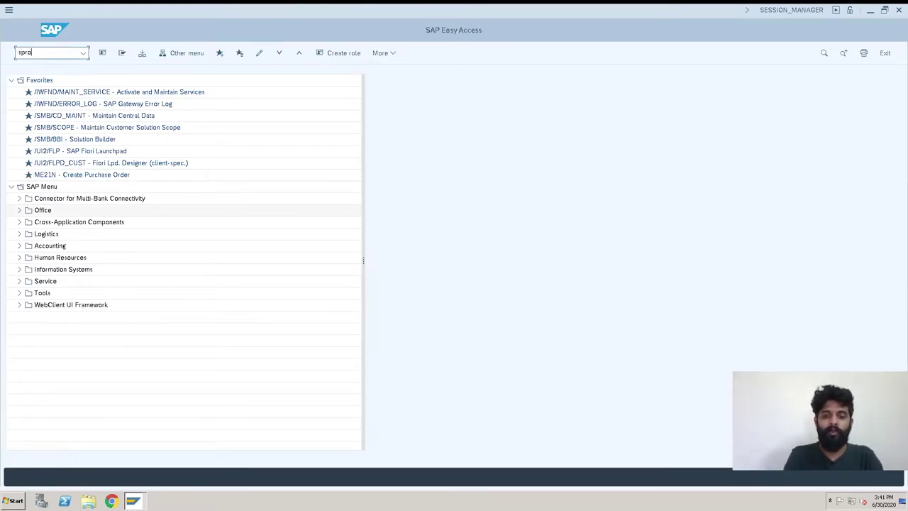
key("Return")
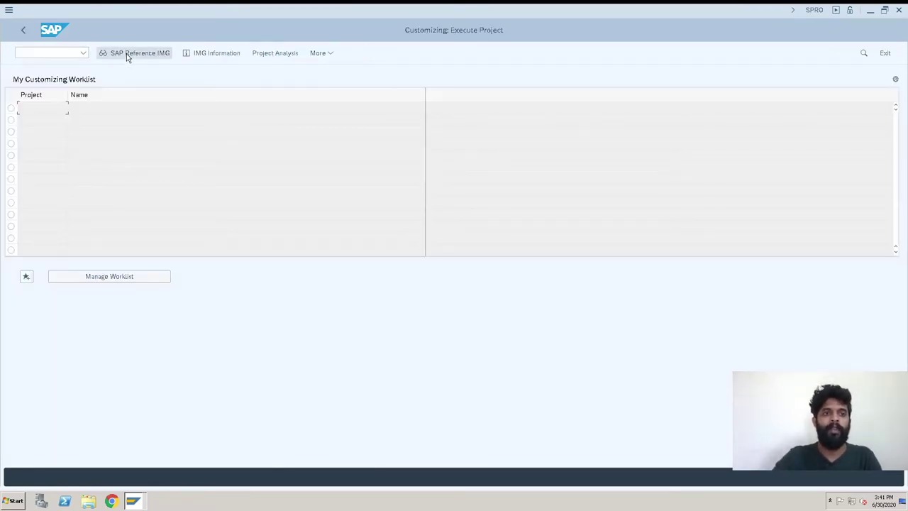
left_click(128, 57)
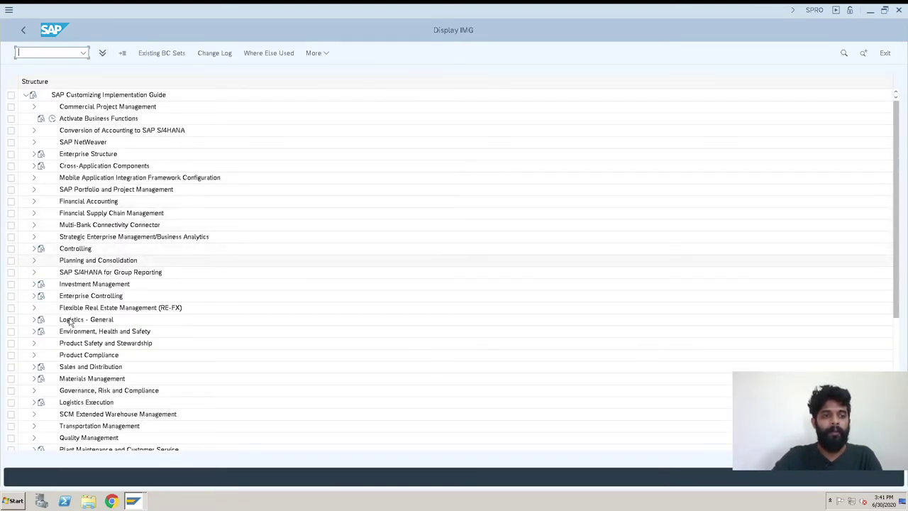
left_click(35, 319)
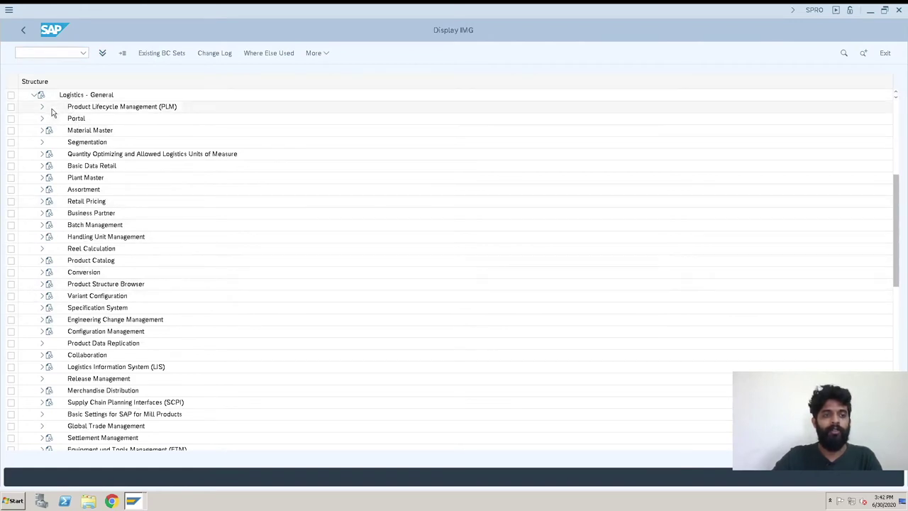
left_click(42, 130)
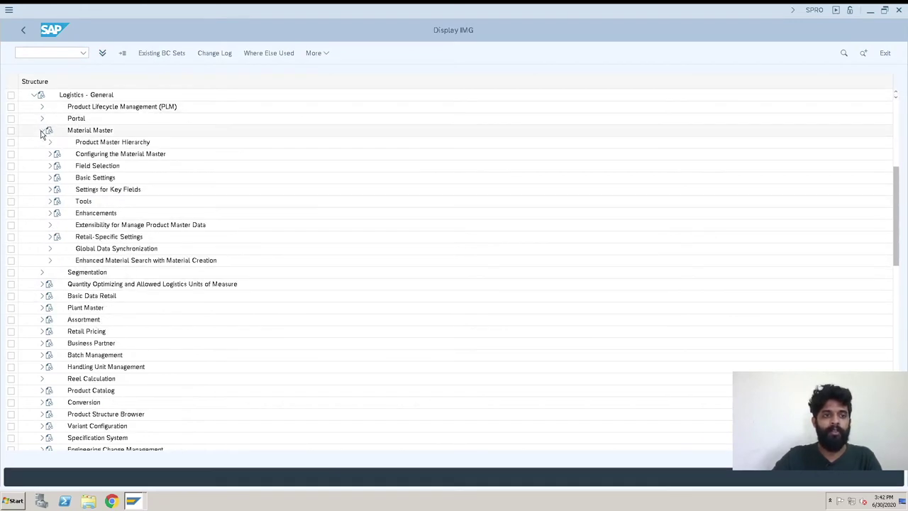
left_click(50, 177)
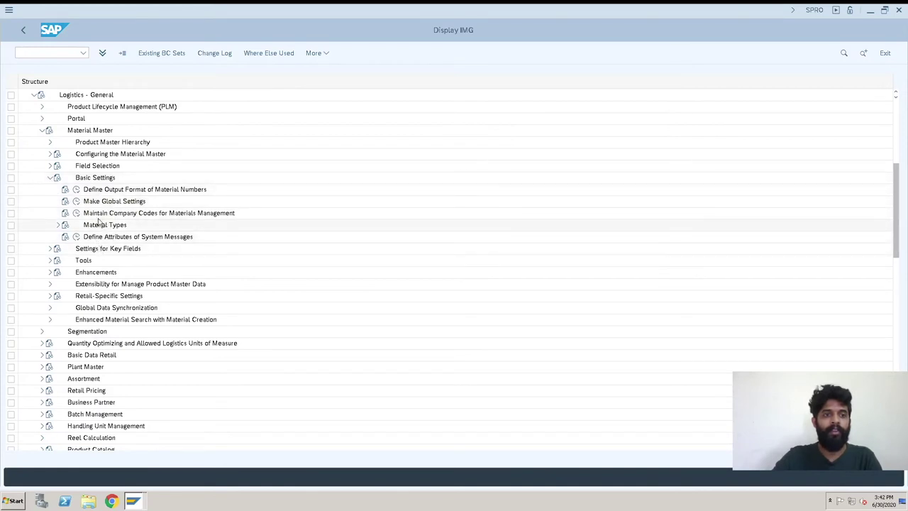
left_click(168, 215)
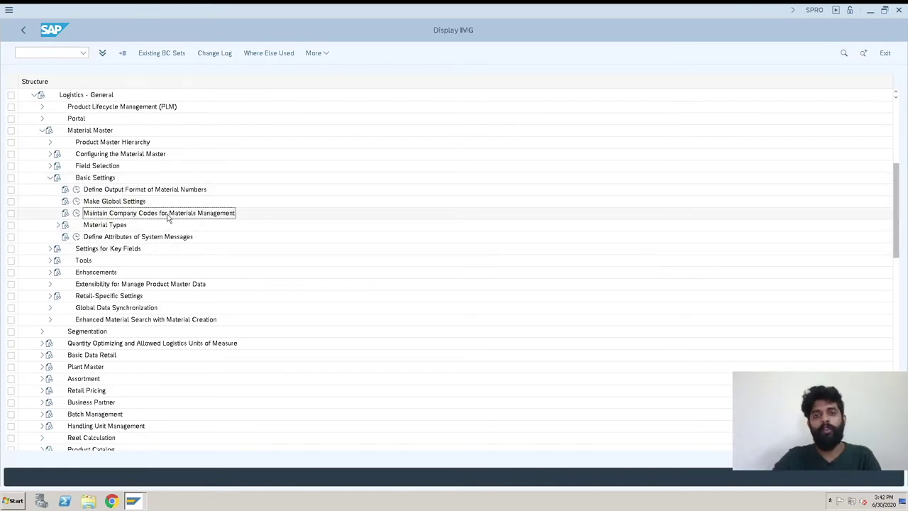
left_click(76, 214)
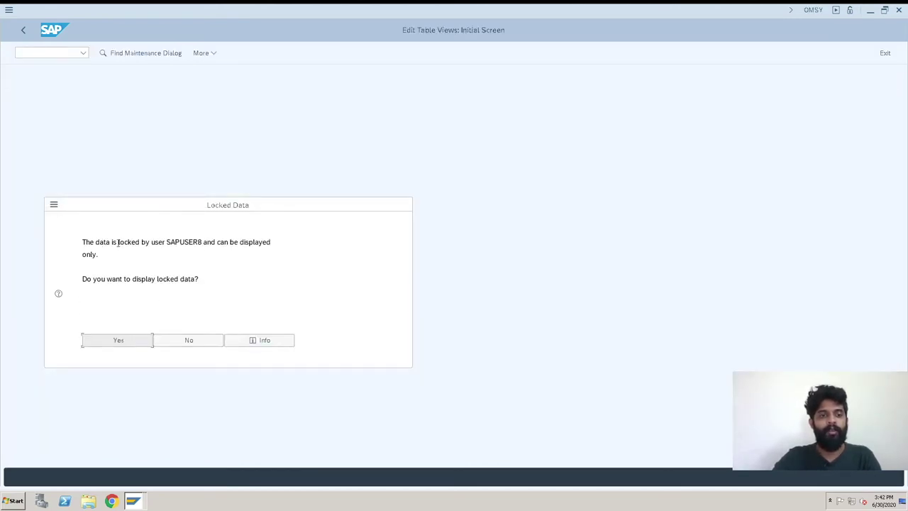
Step: Check the Create Material window, return to Edit Table Views, and accept display-only locked data
left_click(135, 501)
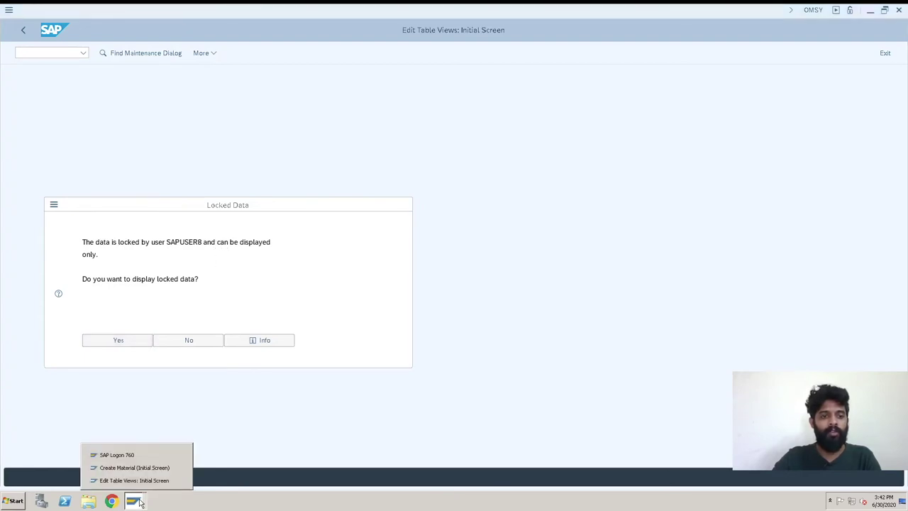
left_click(142, 481)
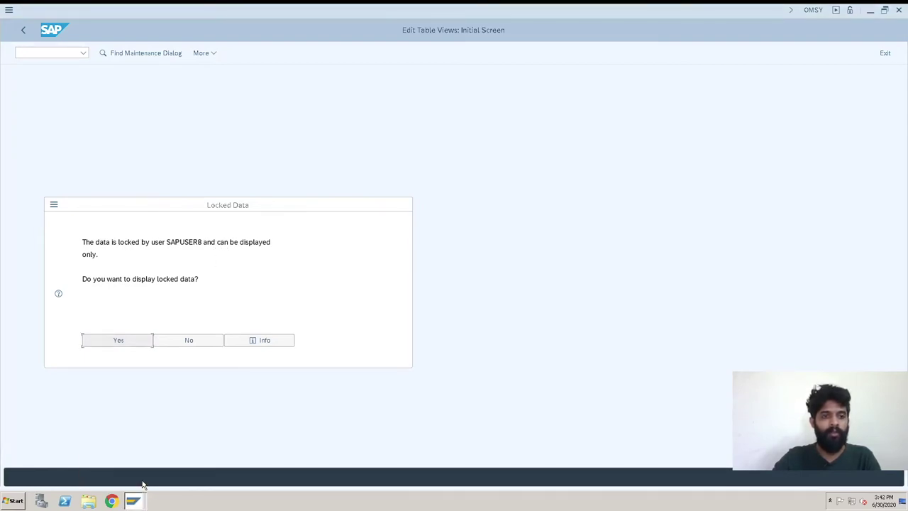
left_click(133, 501)
left_click(136, 468)
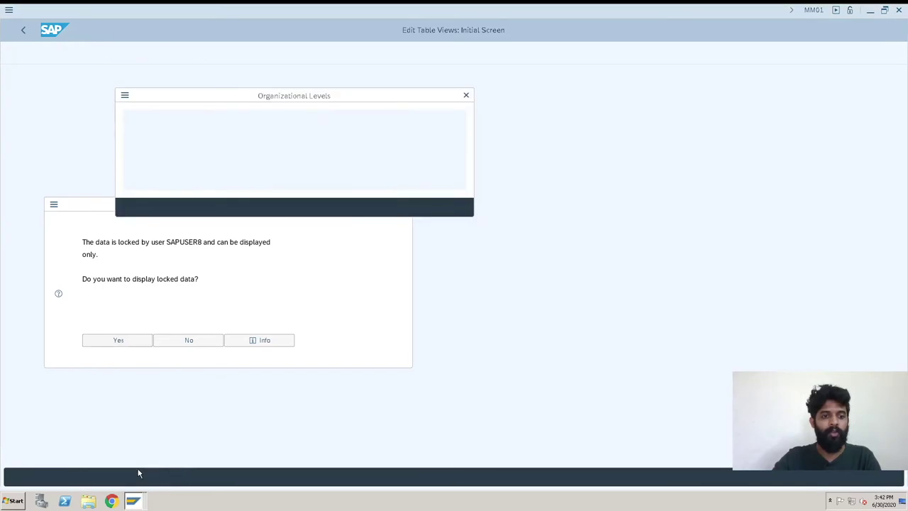
left_click(135, 501)
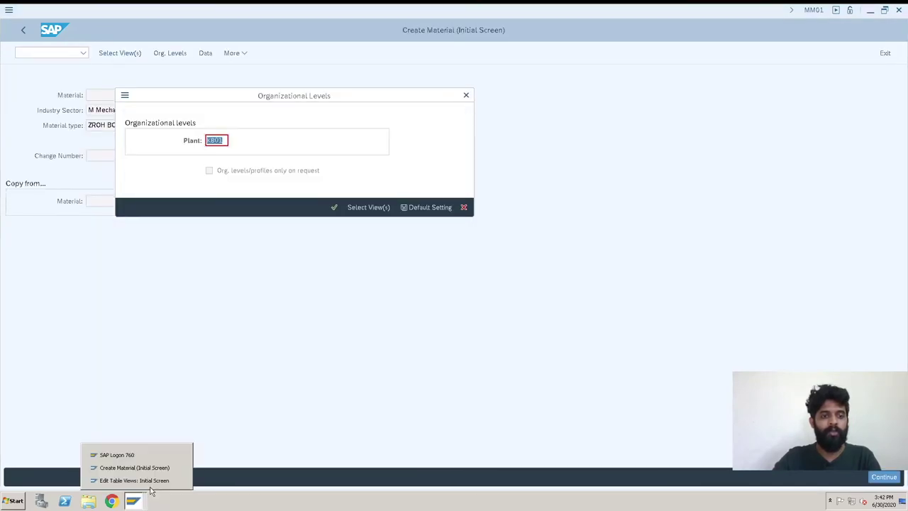
left_click(152, 479)
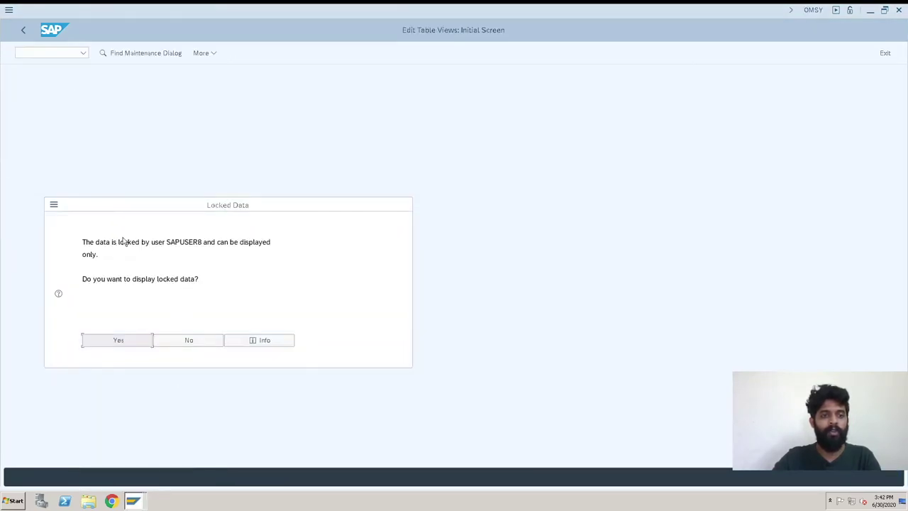
left_click(126, 344)
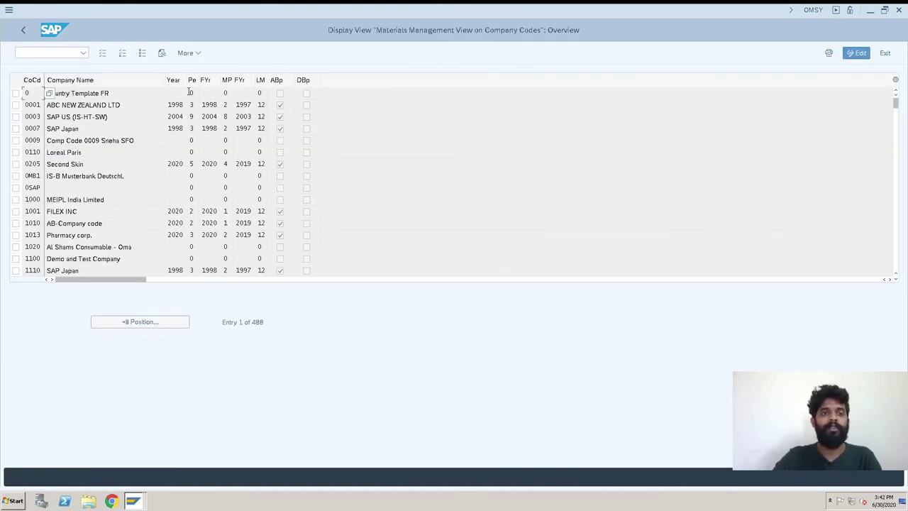
Step: Position on company code KB00, note its missing fiscal year, and re-execute the maintenance activity
left_click(148, 322)
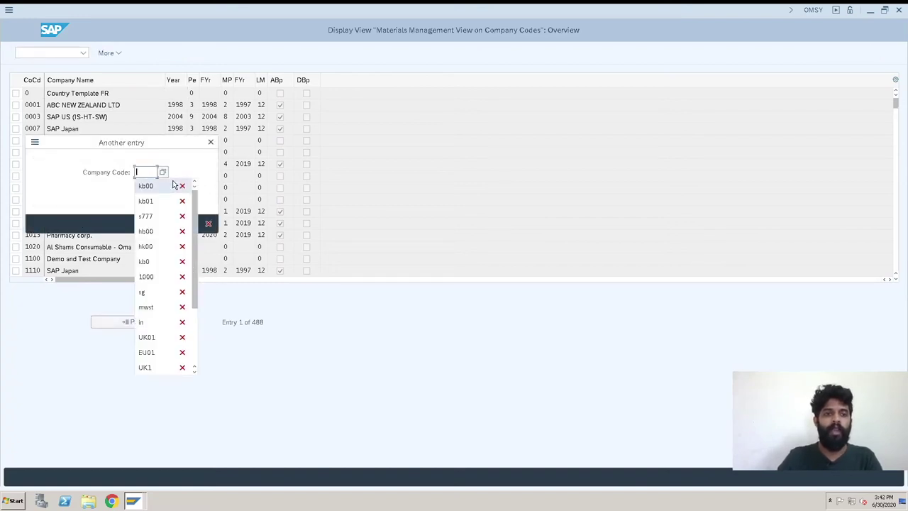
left_click(173, 185)
key("Return")
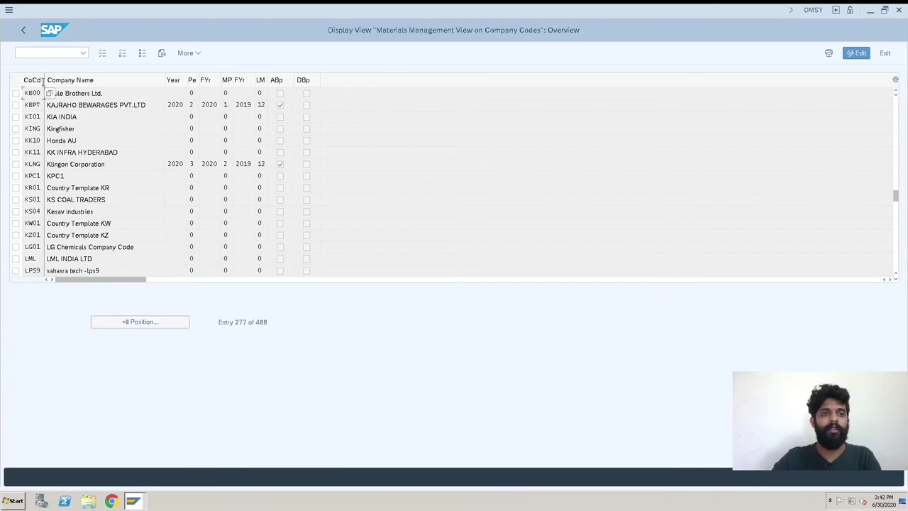
left_click(171, 92)
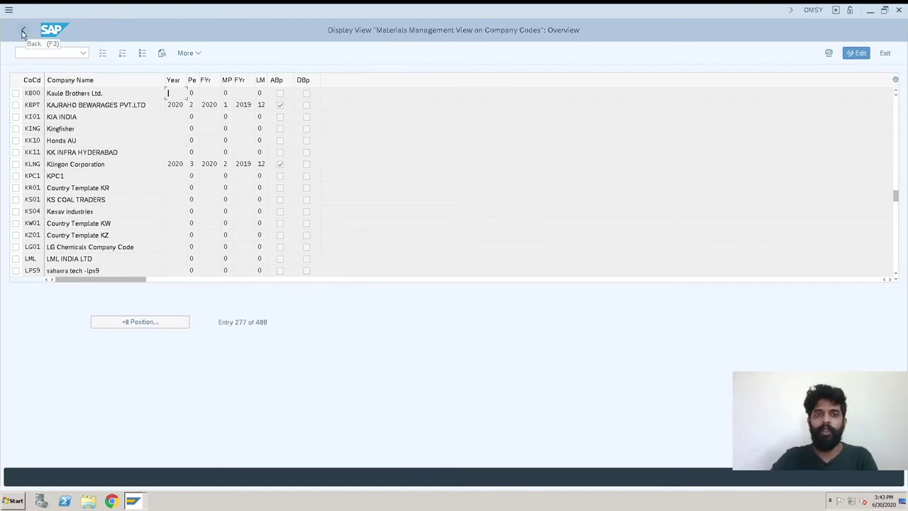
left_click(23, 32)
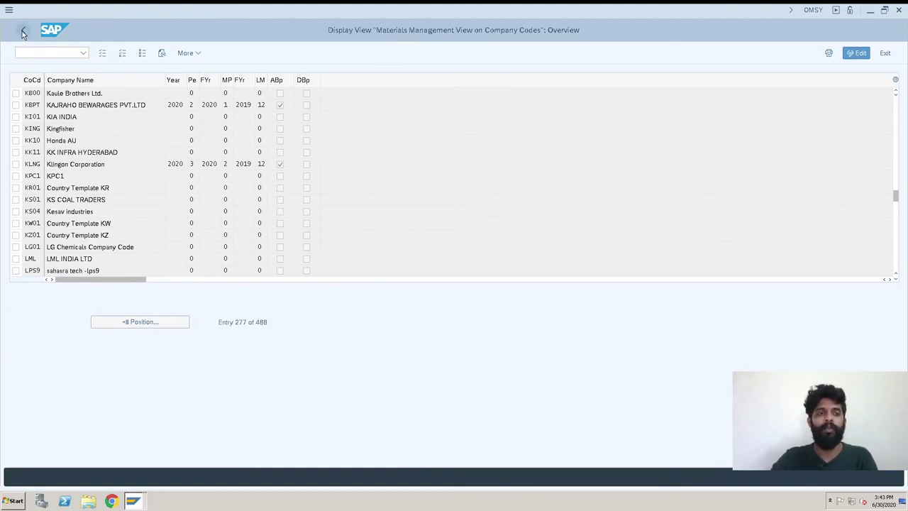
left_click(74, 214)
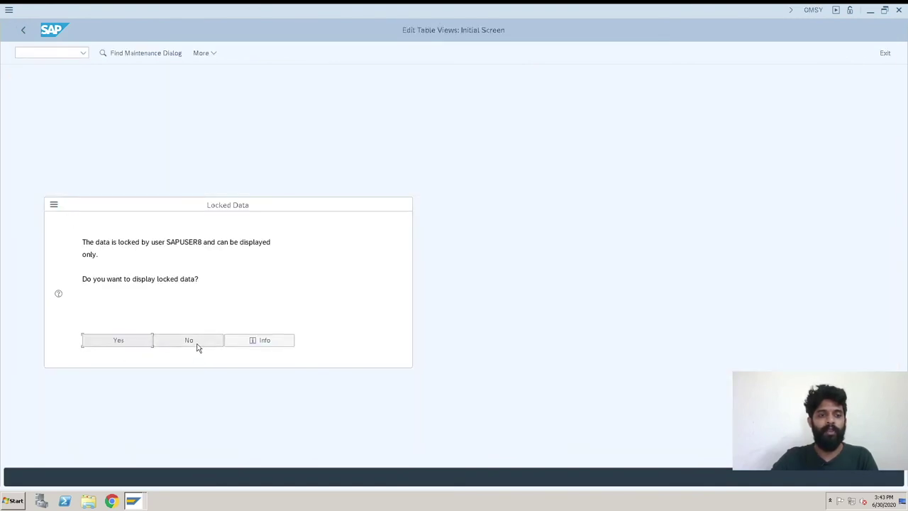
Step: Answer No to the Locked Data prompt and reselect the Materials Management company-code activity
left_click(198, 346)
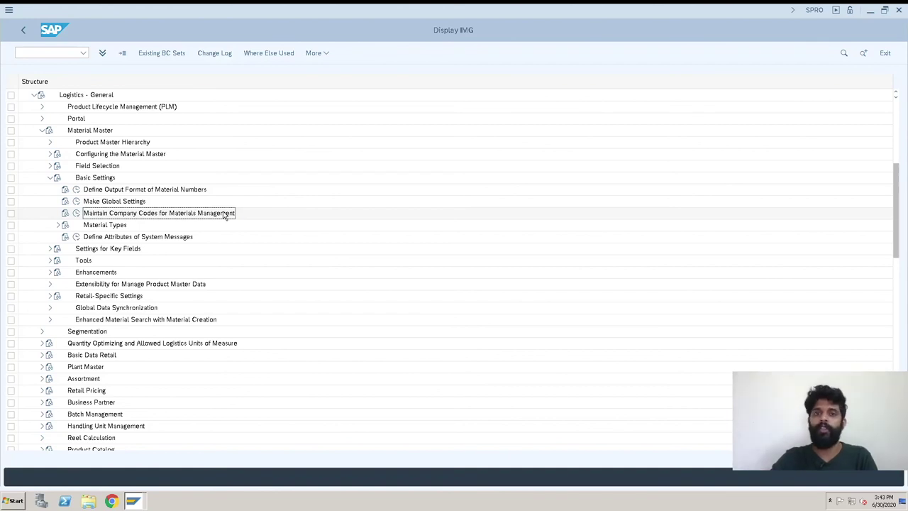
left_click(224, 213)
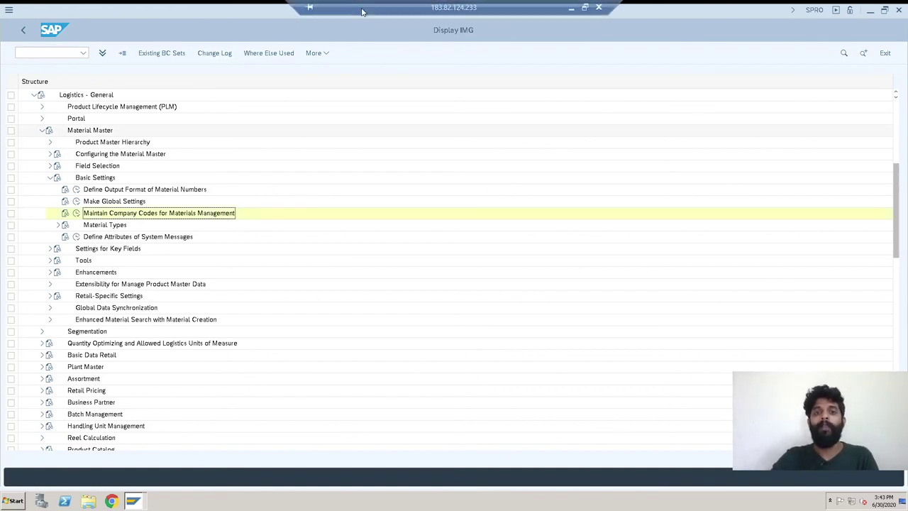